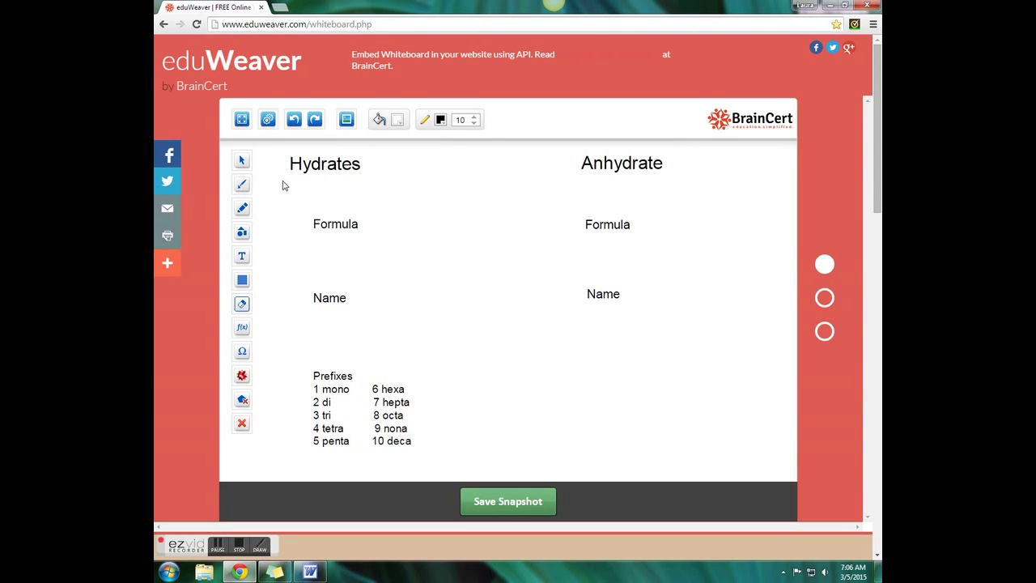
# Add the definition 'ionic compound whose crystalline structure contains water' under Hydrates, font size 19.
pyautogui.click(241, 256)
pyautogui.moveTo(289, 174)
pyautogui.mouseDown()
pyautogui.moveTo(440, 195)
pyautogui.moveTo(462, 224)
pyautogui.mouseUp()
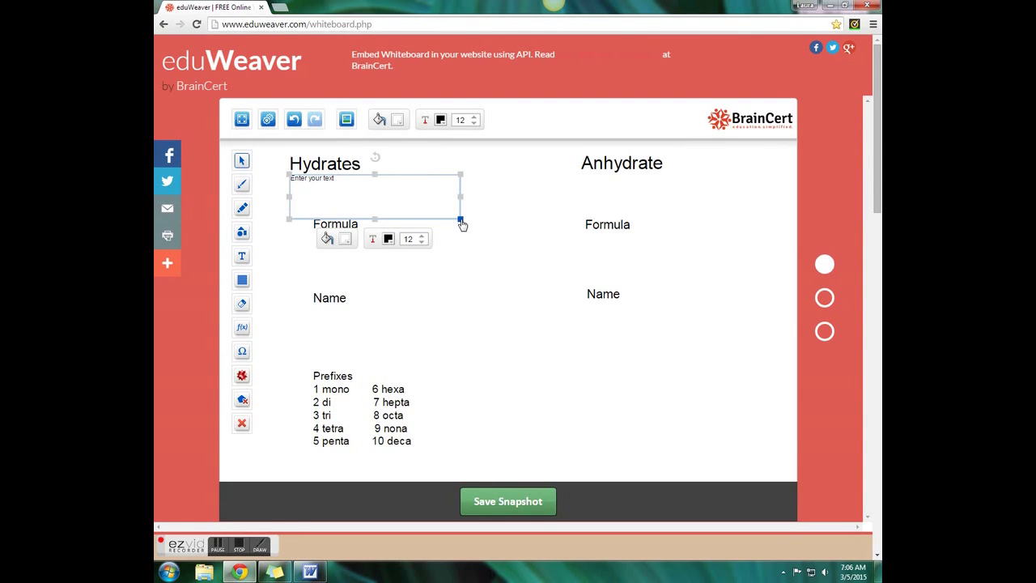
pyautogui.write('ion')
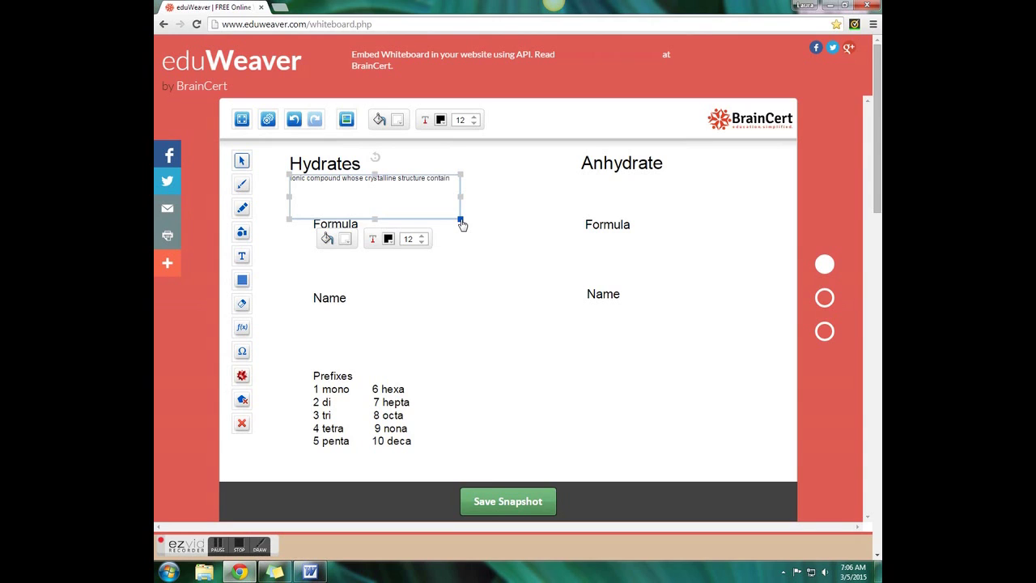
pyautogui.click(474, 117)
pyautogui.click(474, 118)
pyautogui.click(474, 117)
pyautogui.click(475, 117)
pyautogui.click(474, 117)
pyautogui.click(474, 118)
pyautogui.click(474, 117)
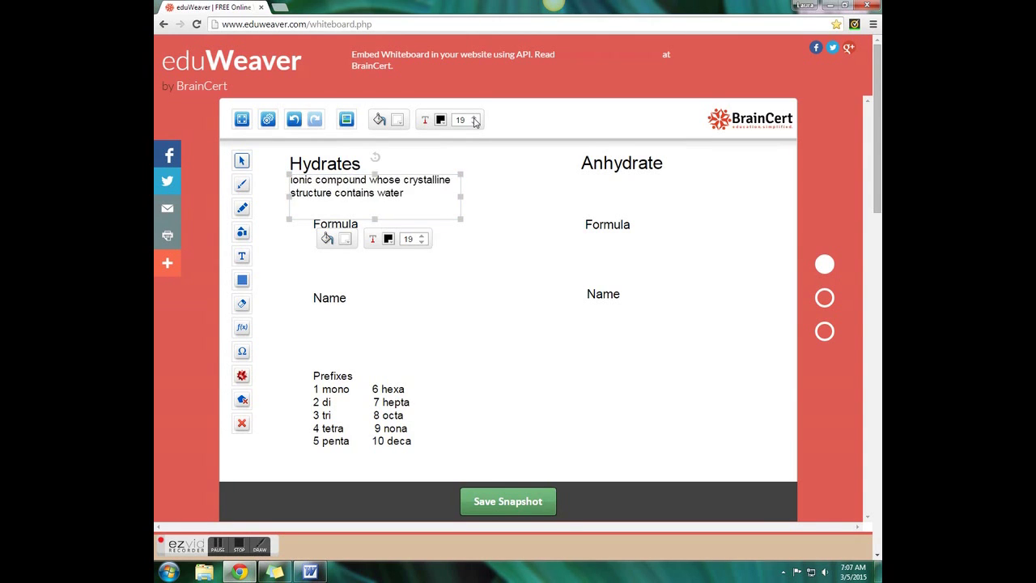
pyautogui.click(480, 190)
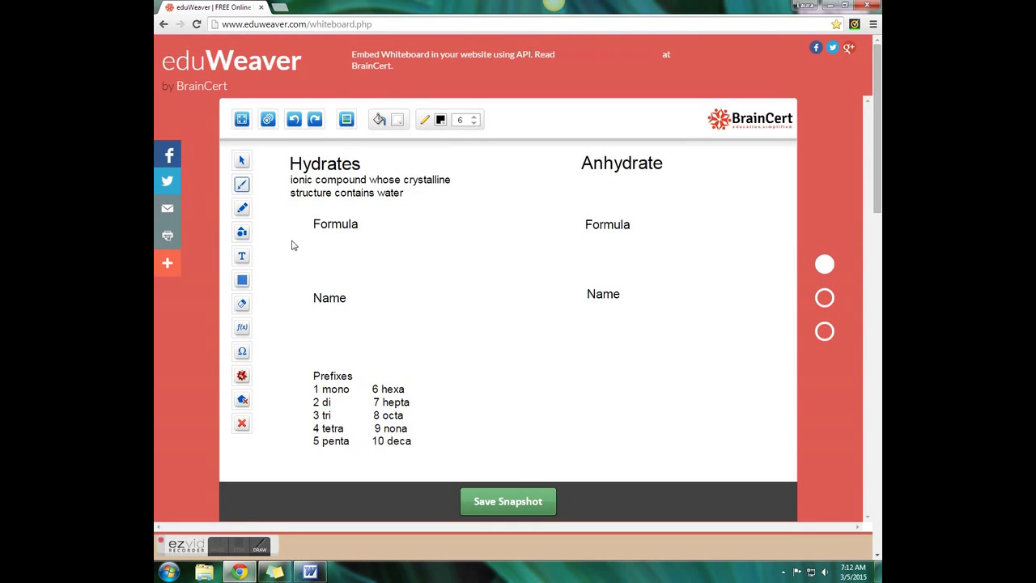
# Handwrite CaCl2, a dot, then 2H2O below the Formula label in the Hydrates column.
pyautogui.moveTo(296, 241)
pyautogui.mouseDown()
pyautogui.moveTo(280, 259)
pyautogui.moveTo(296, 277)
pyautogui.moveTo(324, 259)
pyautogui.moveTo(328, 274)
pyautogui.moveTo(339, 263)
pyautogui.moveTo(354, 281)
pyautogui.mouseUp()
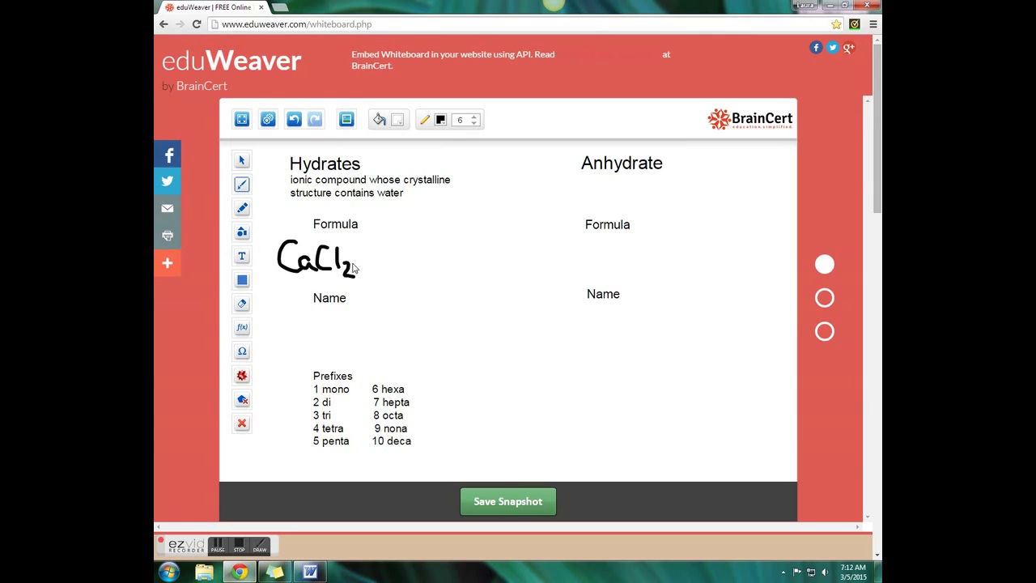
pyautogui.moveTo(366, 260); pyautogui.dragTo(368, 258)
pyautogui.moveTo(386, 243)
pyautogui.mouseDown()
pyautogui.moveTo(384, 278)
pyautogui.moveTo(409, 276)
pyautogui.moveTo(421, 257)
pyautogui.moveTo(430, 280)
pyautogui.moveTo(445, 268)
pyautogui.moveTo(462, 283)
pyautogui.moveTo(467, 268)
pyautogui.moveTo(453, 256)
pyautogui.mouseUp()
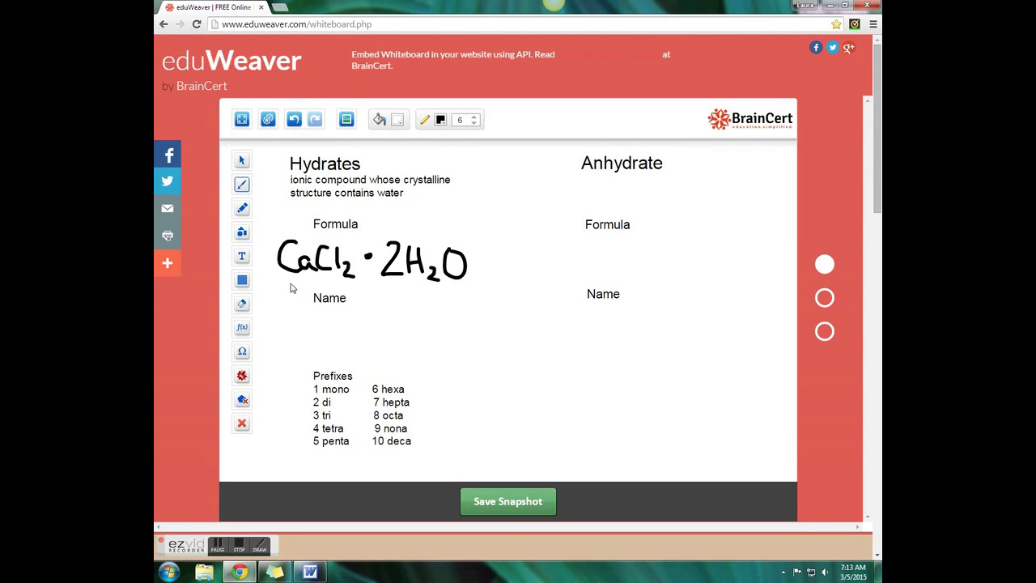
# Handwrite 'calcium chloride' and, on the line below, 'dihydrate' under the Hydrates Name label.
pyautogui.moveTo(285, 319)
pyautogui.mouseDown()
pyautogui.moveTo(283, 330)
pyautogui.moveTo(343, 321)
pyautogui.moveTo(397, 331)
pyautogui.moveTo(475, 307)
pyautogui.moveTo(480, 327)
pyautogui.moveTo(491, 318)
pyautogui.moveTo(485, 330)
pyautogui.moveTo(497, 327)
pyautogui.mouseUp()
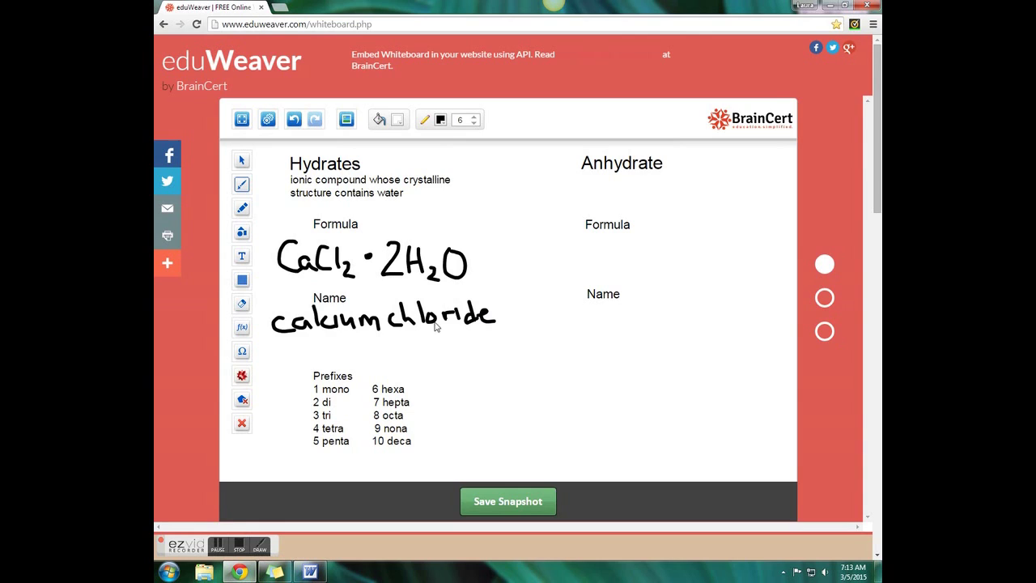
pyautogui.moveTo(452, 296); pyautogui.dragTo(454, 299)
pyautogui.moveTo(329, 340)
pyautogui.mouseDown()
pyautogui.moveTo(320, 358)
pyautogui.moveTo(357, 358)
pyautogui.moveTo(365, 346)
pyautogui.moveTo(380, 358)
pyautogui.moveTo(379, 377)
pyautogui.mouseUp()
pyautogui.click(340, 341)
pyautogui.moveTo(395, 334)
pyautogui.mouseDown()
pyautogui.moveTo(396, 361)
pyautogui.moveTo(431, 347)
pyautogui.moveTo(446, 362)
pyautogui.mouseUp()
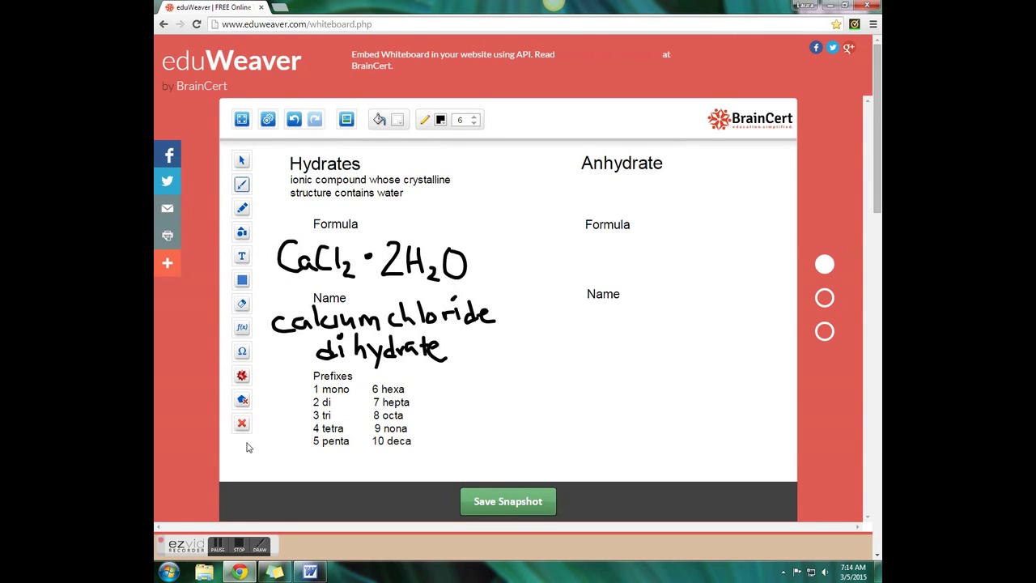
# Complete the Anhydrate text box to read 'an ionic compound whose crystalline structure does not contain water', enlarged to show all lines.
pyautogui.click(217, 548)
pyautogui.click(217, 549)
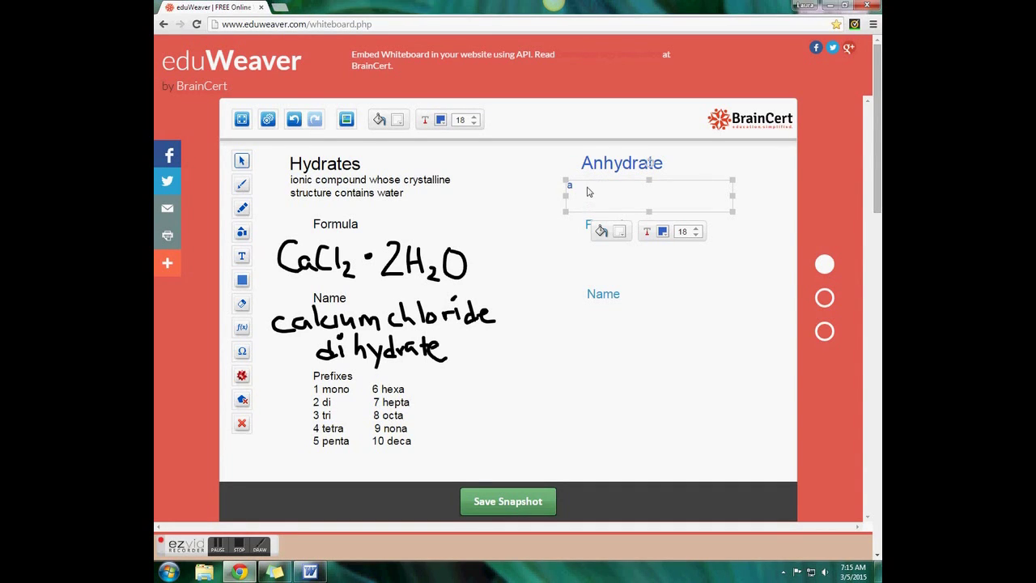
pyautogui.doubleClick(570, 190)
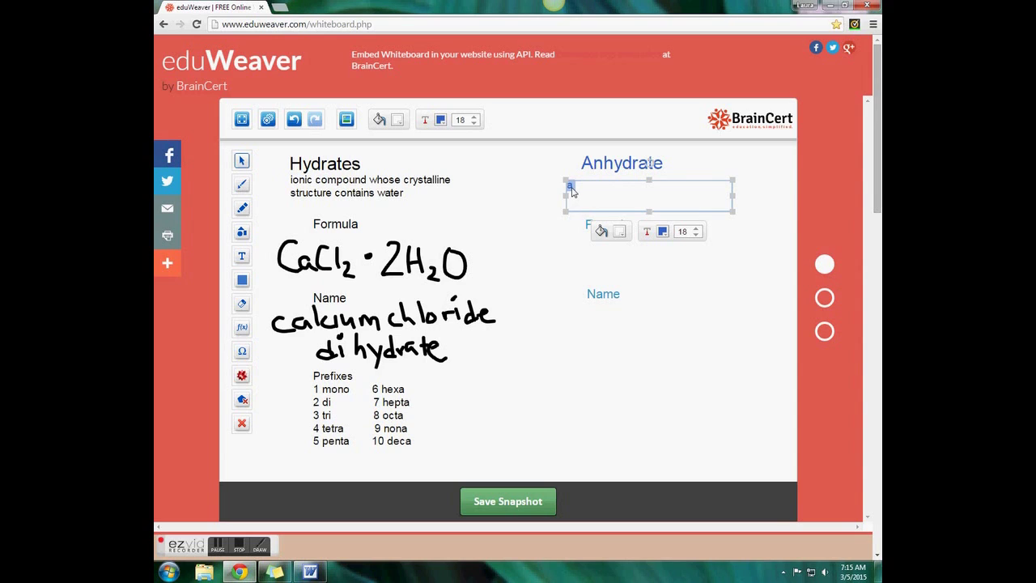
pyautogui.click(571, 191)
pyautogui.write('n ionic compound w')
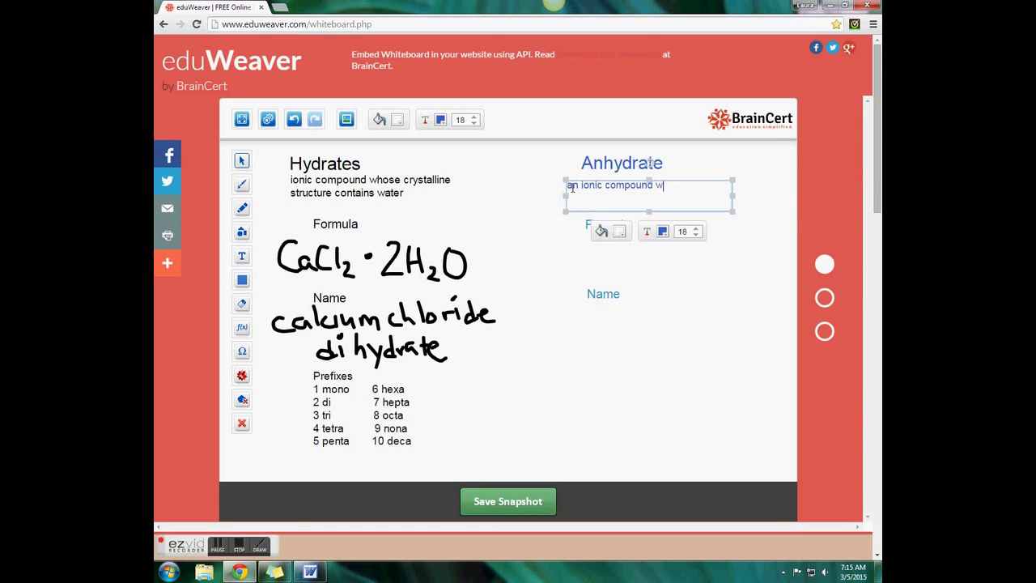
pyautogui.write('hose crystalline structure ')
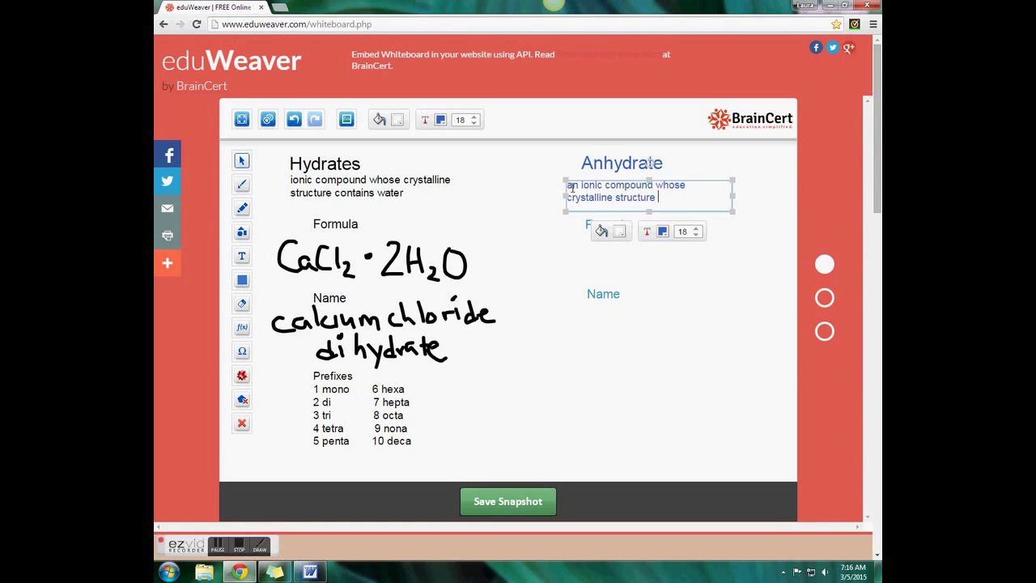
pyautogui.write('does not contain water')
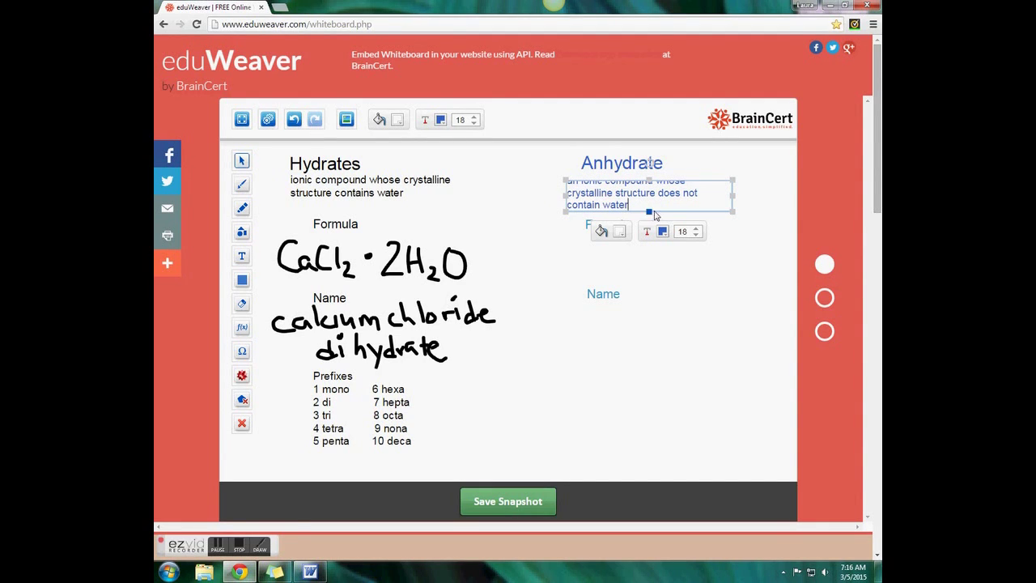
pyautogui.moveTo(649, 212); pyautogui.dragTo(650, 221)
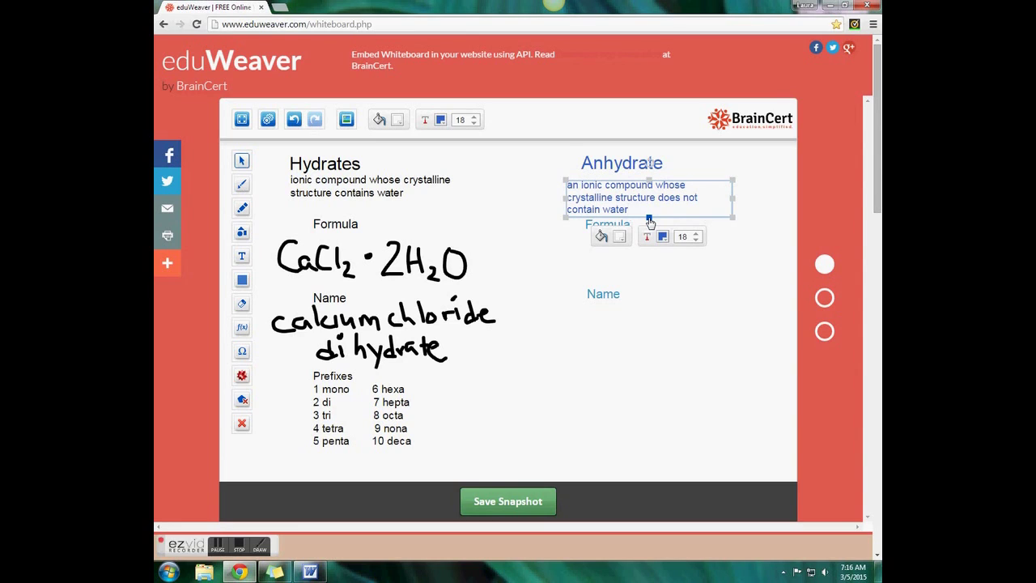
# Cross out 2H2O in the hydrate formula with a blue X and handwrite CaCl2 under Anhydrate's Formula.
pyautogui.click(640, 226)
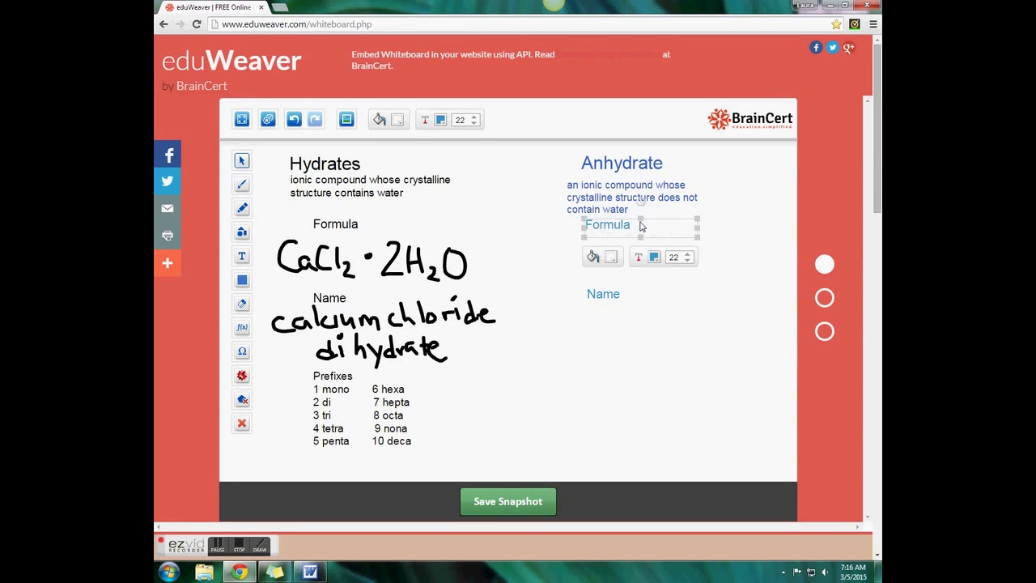
pyautogui.click(721, 228)
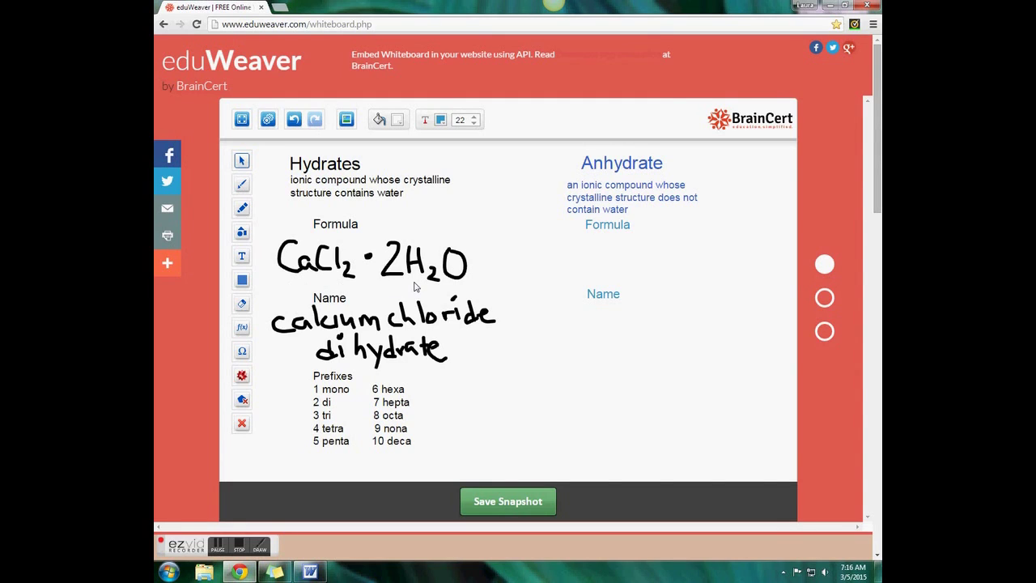
pyautogui.click(240, 185)
pyautogui.moveTo(387, 243); pyautogui.dragTo(461, 280)
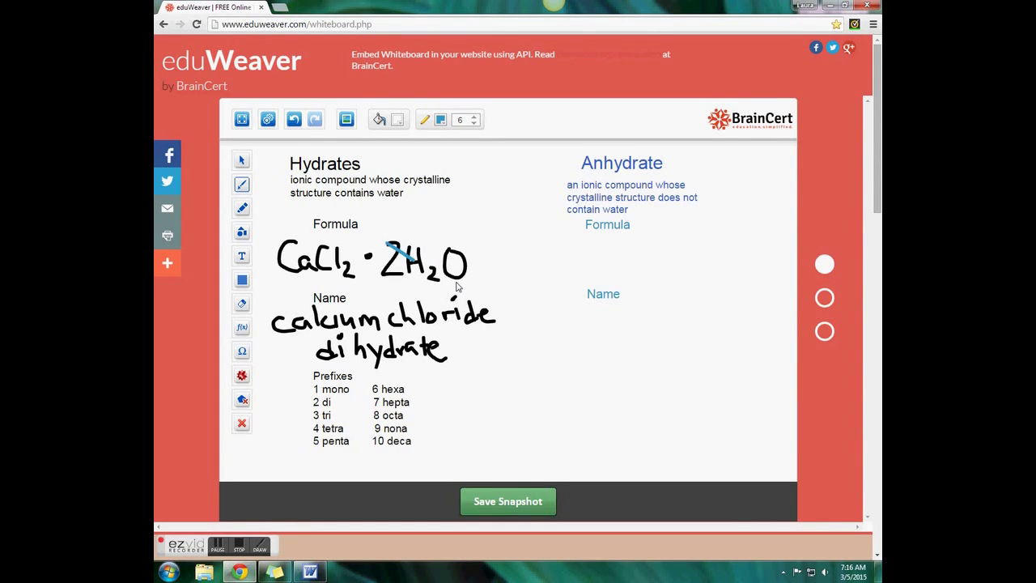
pyautogui.moveTo(392, 282); pyautogui.dragTo(477, 249)
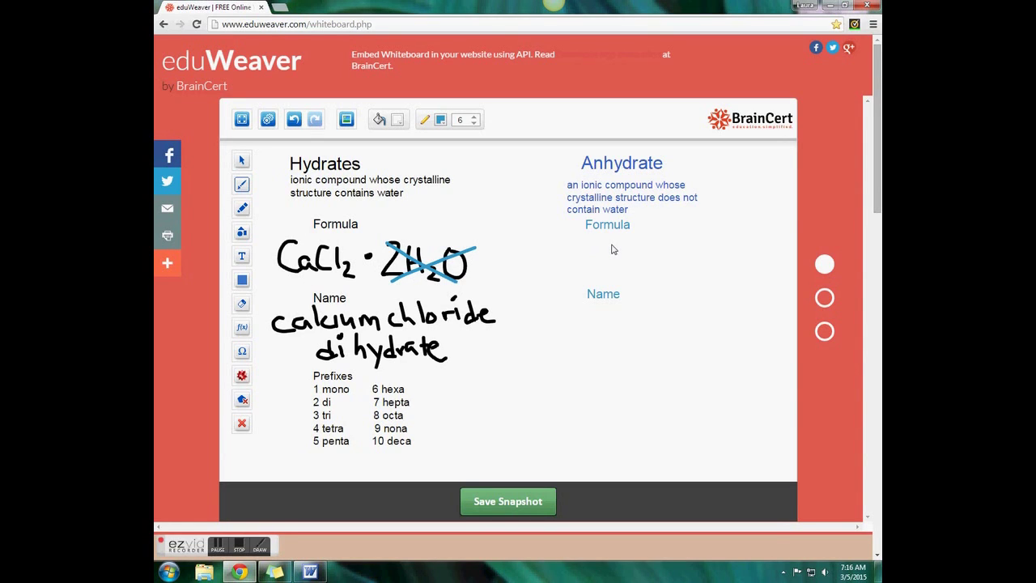
pyautogui.moveTo(610, 242)
pyautogui.mouseDown()
pyautogui.moveTo(592, 254)
pyautogui.moveTo(614, 267)
pyautogui.moveTo(633, 263)
pyautogui.moveTo(638, 244)
pyautogui.moveTo(656, 264)
pyautogui.moveTo(672, 256)
pyautogui.moveTo(677, 266)
pyautogui.mouseUp()
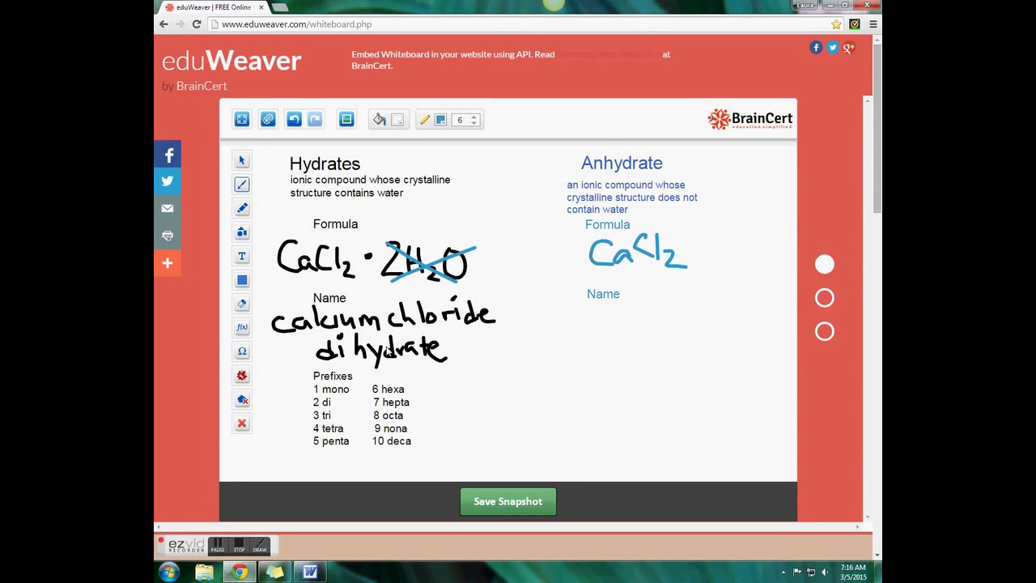
# Draw a blue line through 'dihydrate' beneath 'calcium chloride' in the Hydrates name.
pyautogui.moveTo(306, 354); pyautogui.dragTo(436, 362)
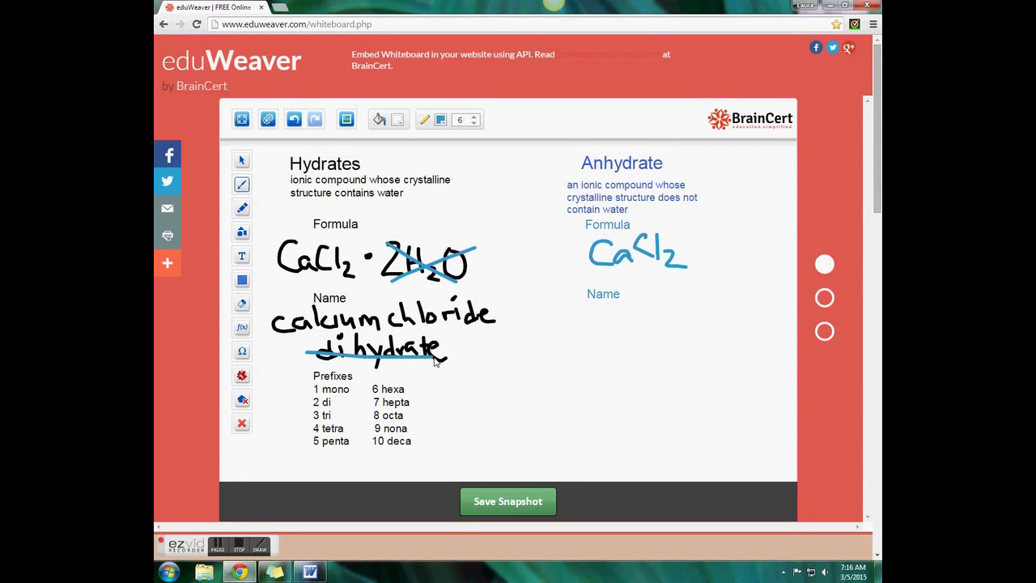